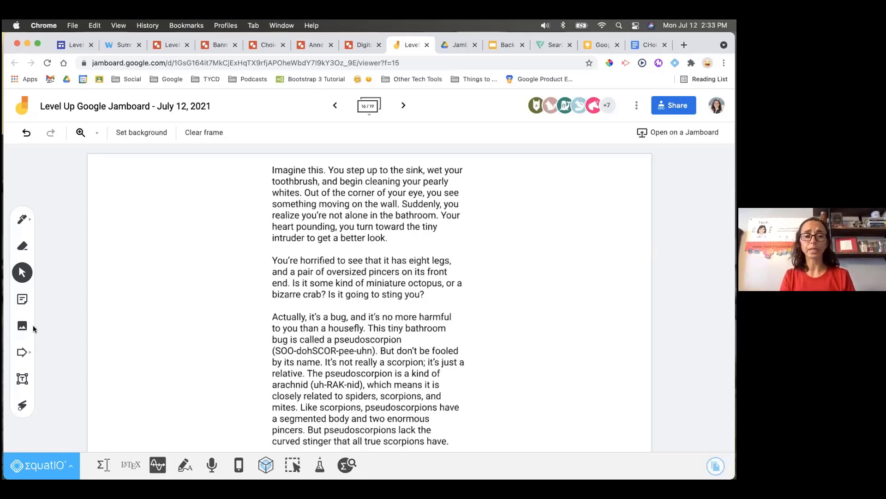
- Highlight the verbs "step" and "realize" in the first paragraph with the green highlighter
left_click(20, 220)
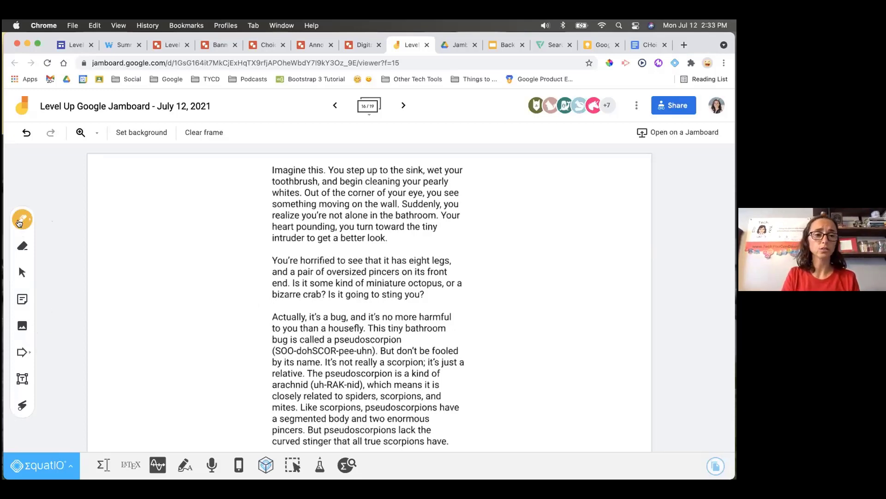
left_click(21, 220)
left_click(98, 219)
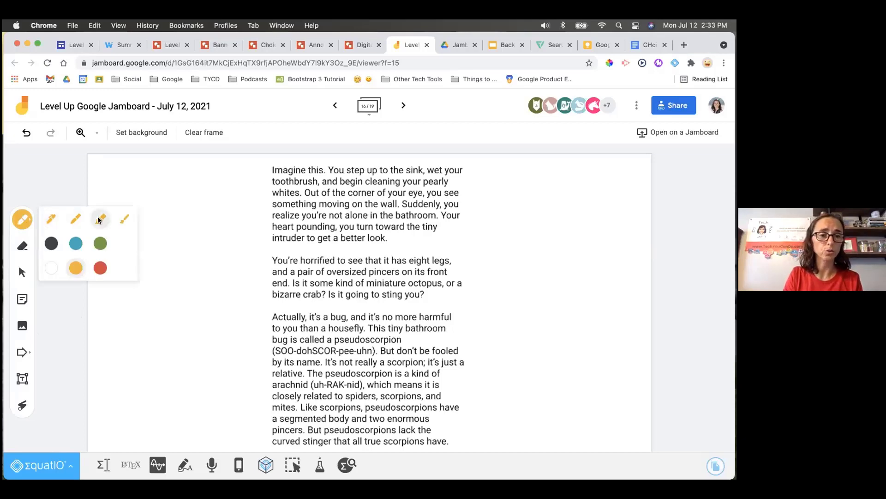
left_click(100, 248)
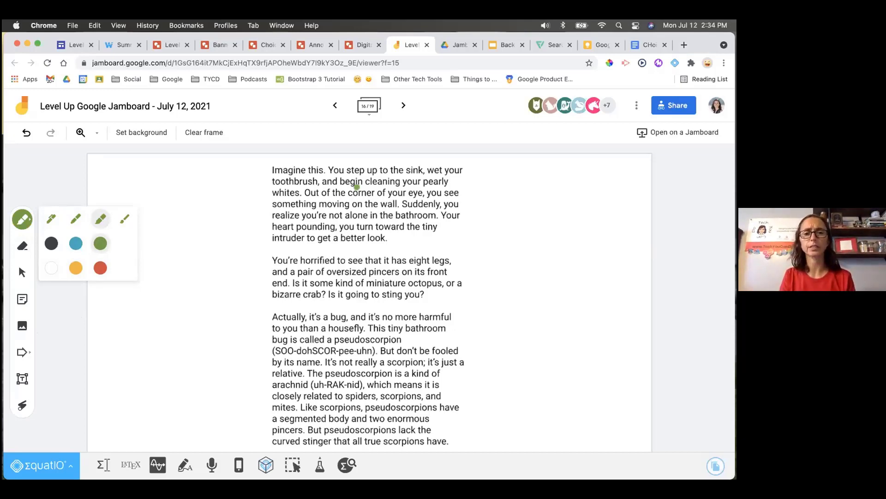
left_click_drag(347, 170, 365, 169)
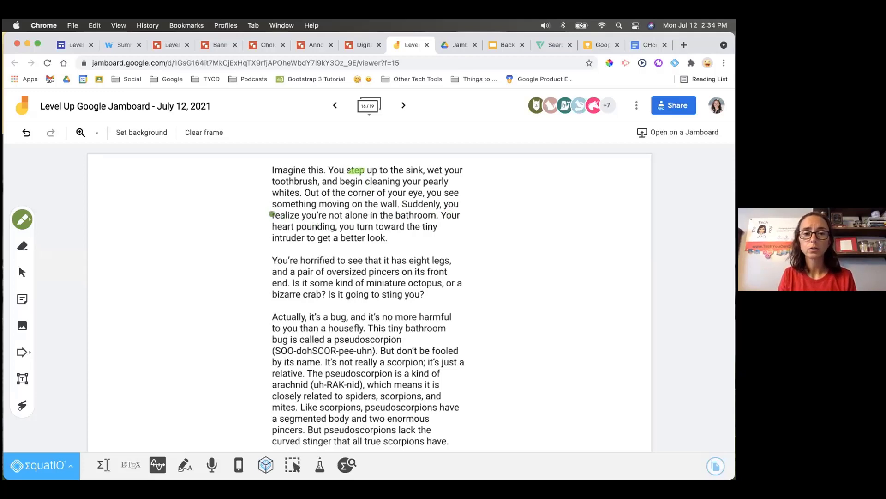
left_click_drag(272, 214, 300, 215)
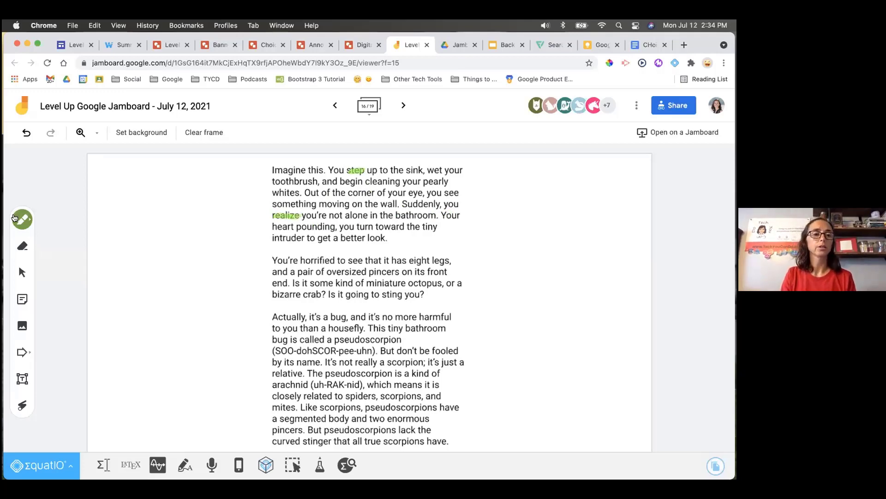
- Highlight the nouns "intruder", "eye" and "crab" in the passage in blue
left_click(15, 217)
left_click(76, 243)
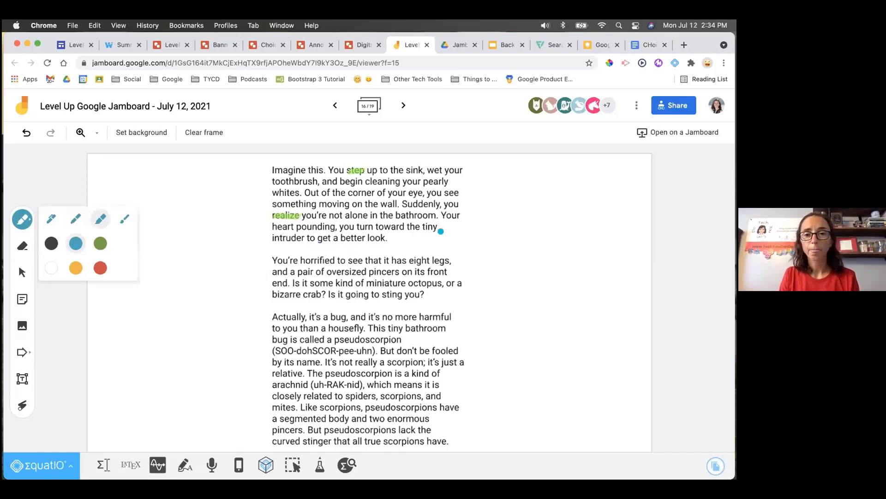
left_click_drag(272, 238, 302, 237)
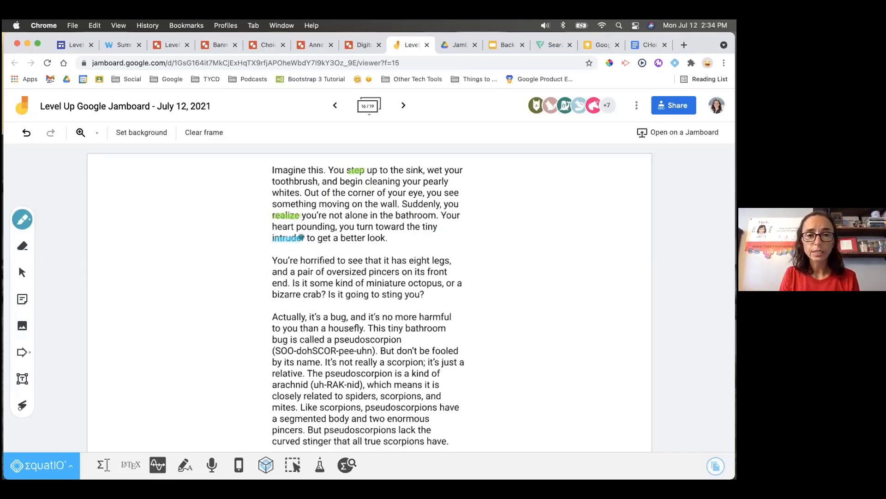
left_click_drag(408, 193, 421, 193)
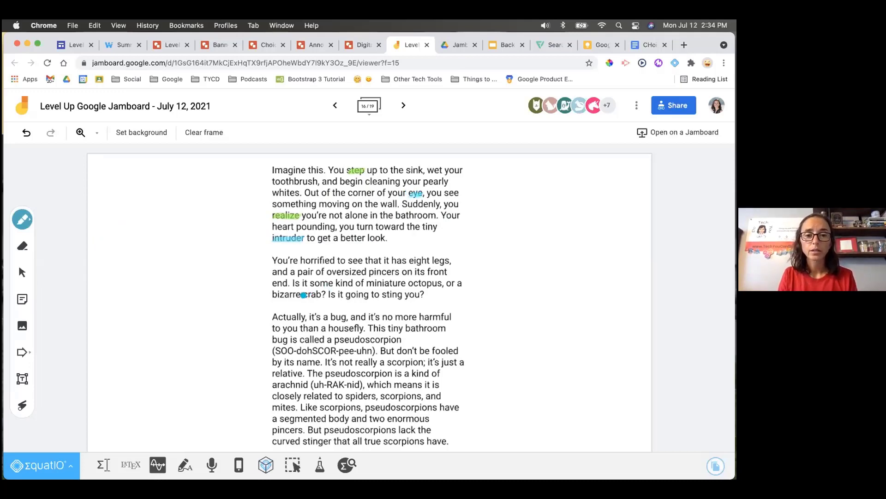
left_click_drag(303, 294, 322, 295)
- Highlight the adjectives "bizarre" and "pearly" in the passage in red
left_click(23, 220)
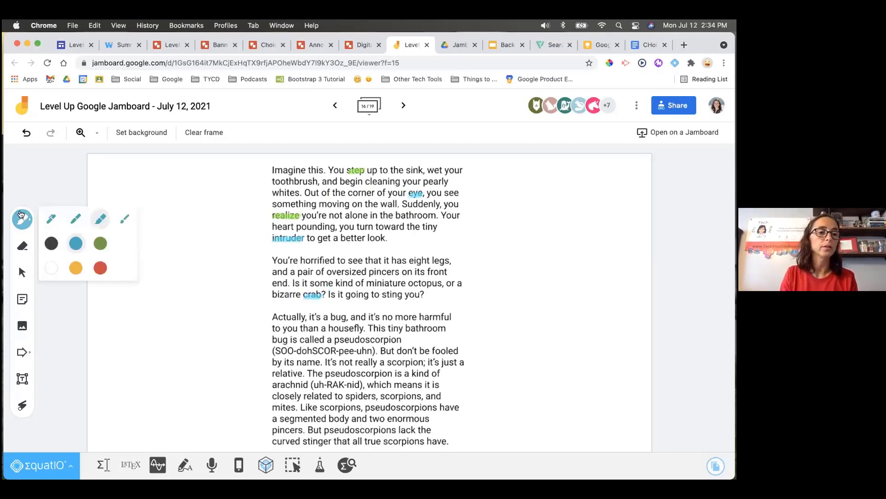
left_click(100, 268)
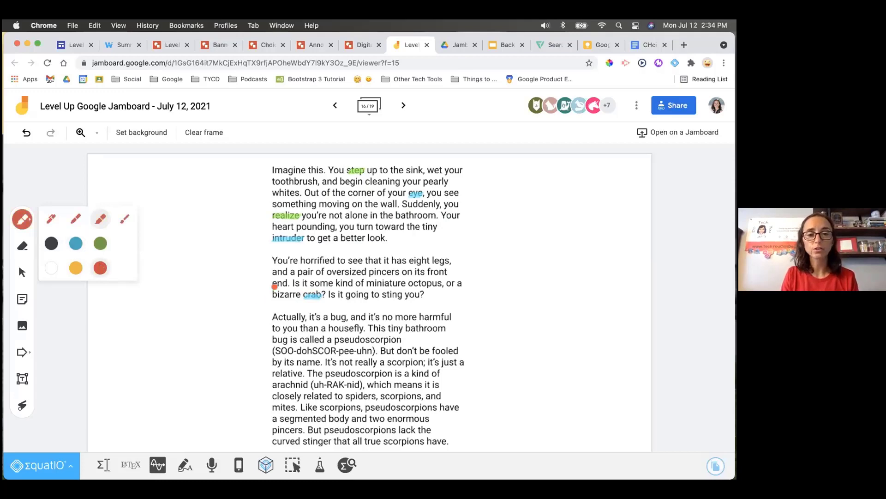
left_click_drag(272, 293, 299, 293)
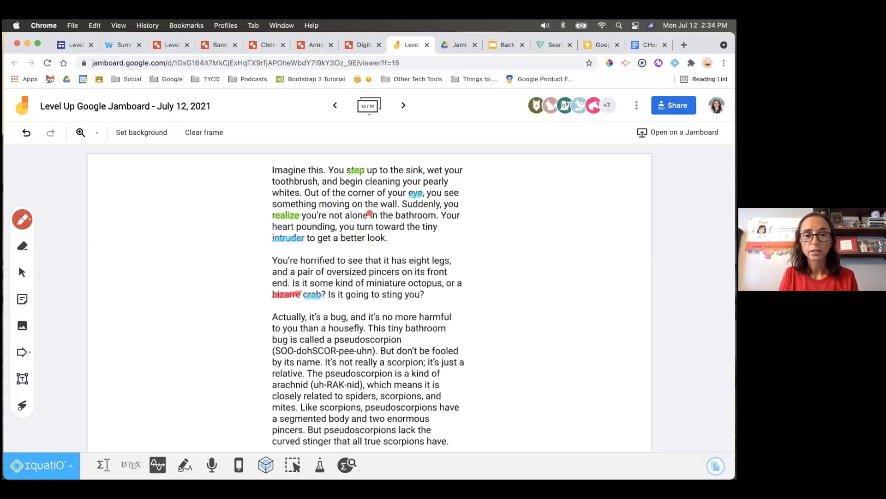
left_click_drag(423, 182, 448, 182)
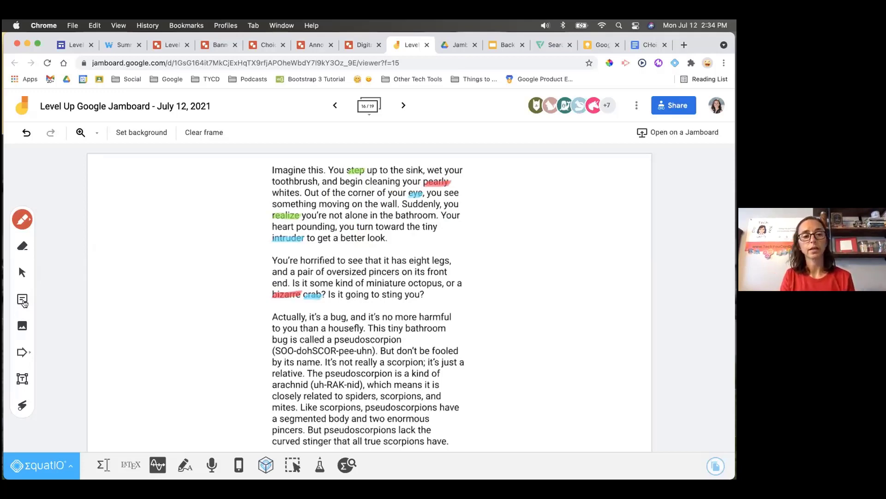
- Add a yellow sticky note reading "This sounds like creepy bug!" and place it beside the first paragraph
left_click(23, 302)
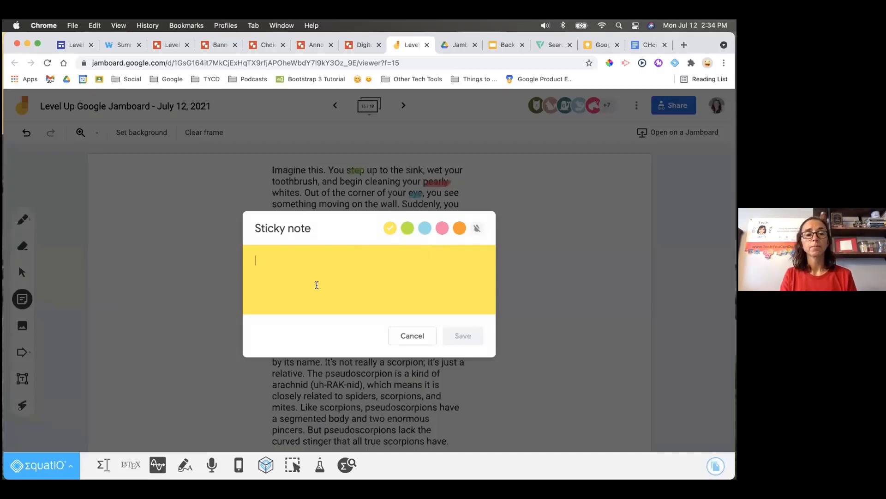
type("This cou")
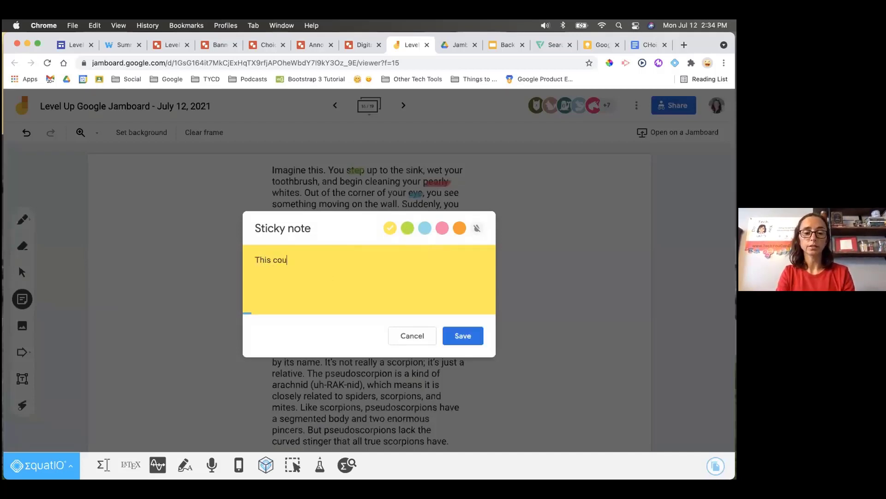
key("BackSpace")
key("BackSpace")
key("BackSpace")
type("sounds li")
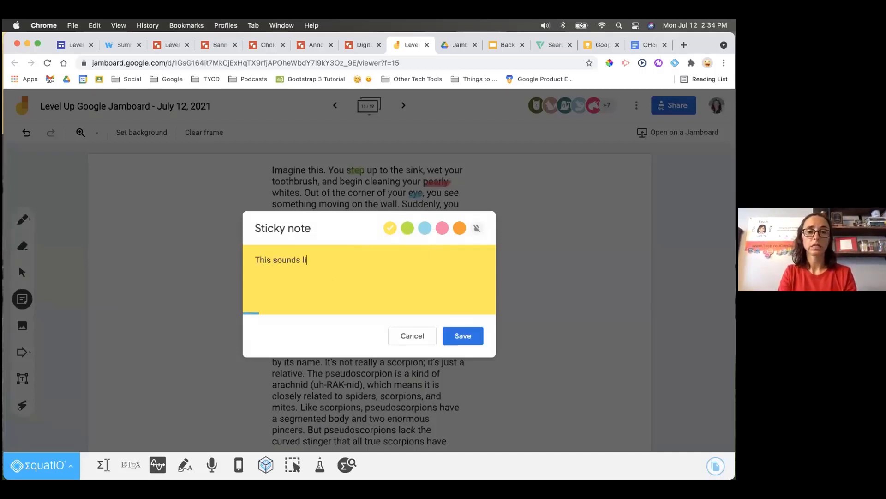
type("ke creepy bug!")
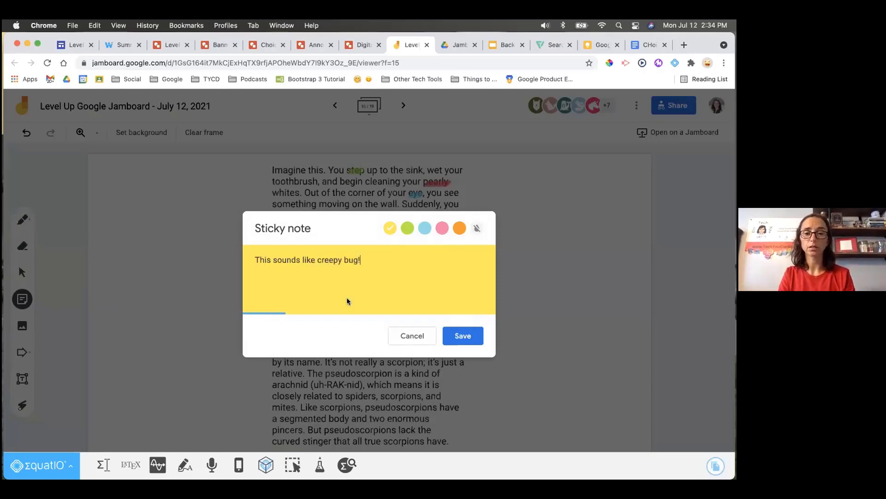
left_click(450, 336)
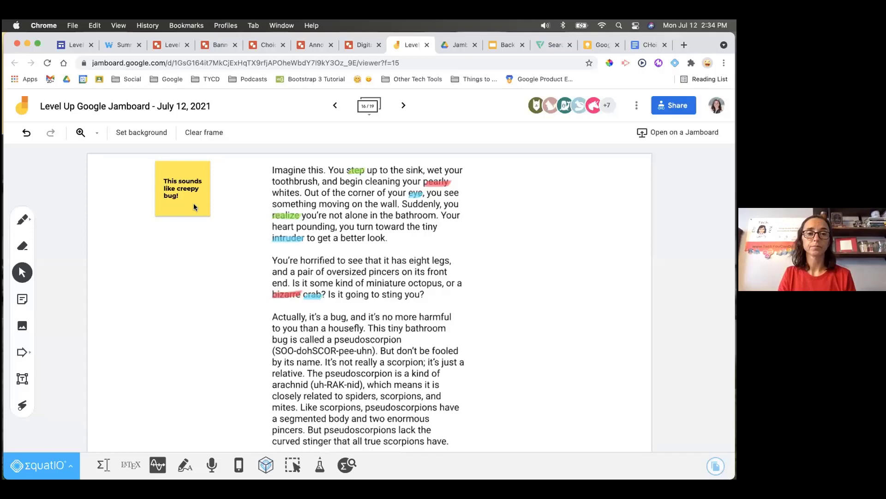
left_click_drag(193, 203, 210, 226)
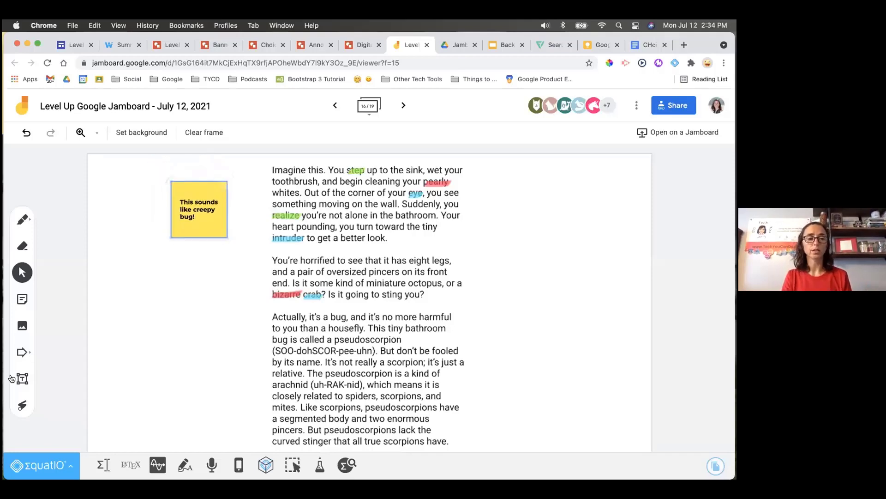
- Place a square shape in the blank area beside the third paragraph and make its fill transparent
left_click(20, 353)
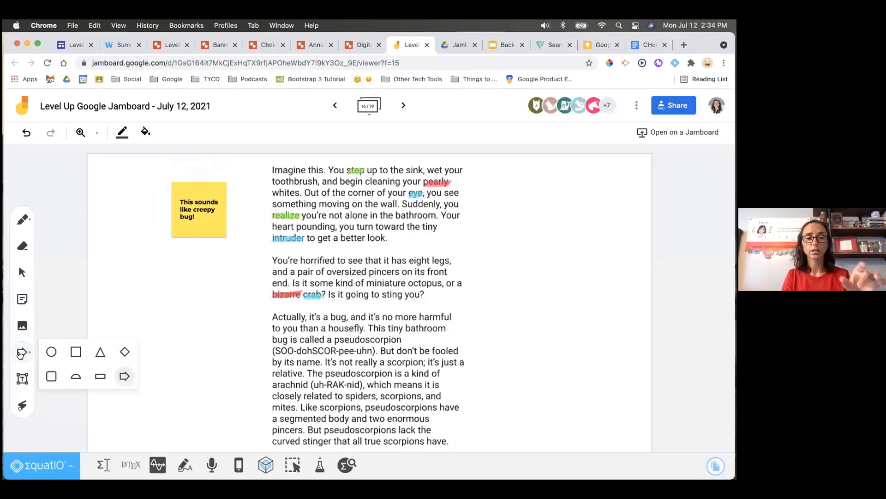
left_click(76, 353)
left_click(158, 321)
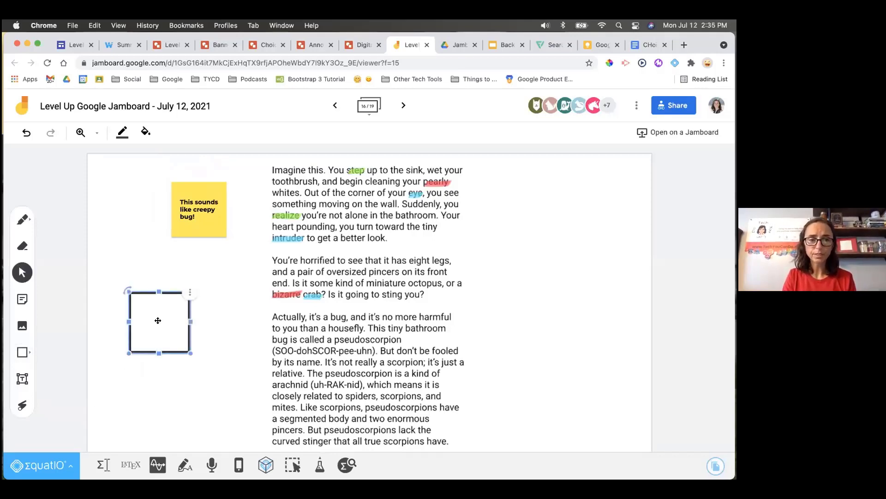
left_click(146, 133)
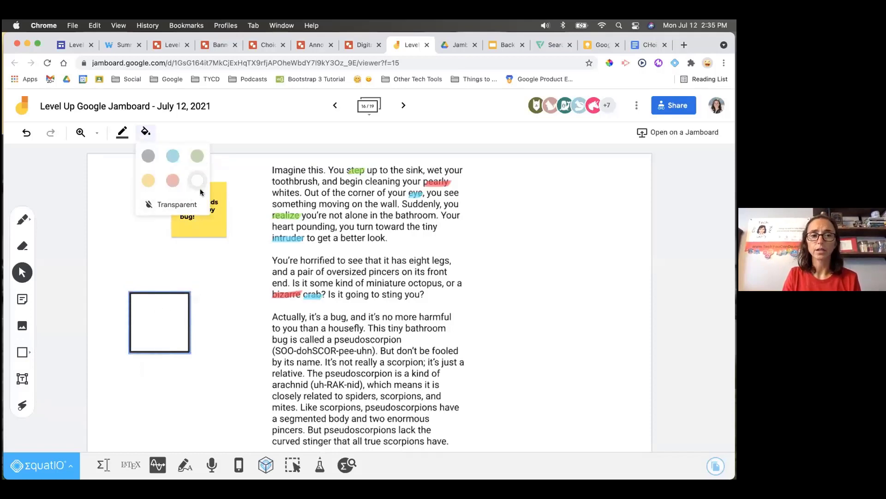
left_click(177, 204)
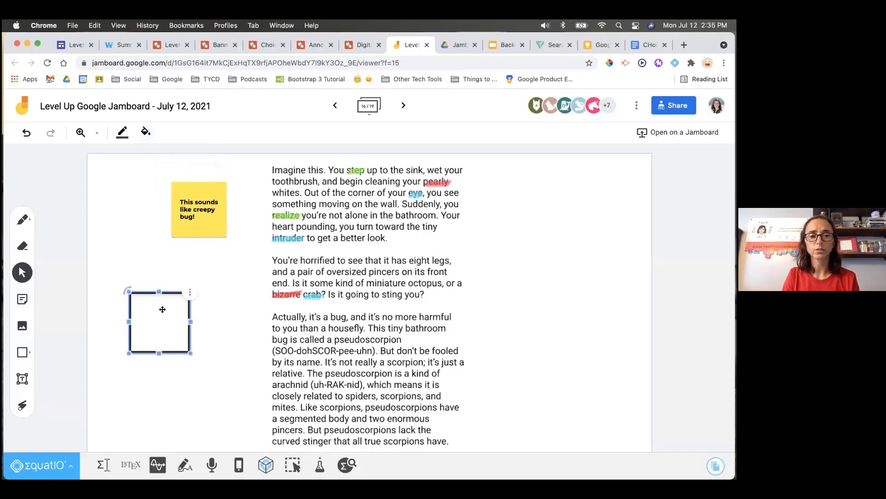
- Move the square onto the third paragraph and resize it to frame the pronunciation "(SOO-dohSCOR-pee-uhn)"
left_click_drag(171, 309, 290, 342)
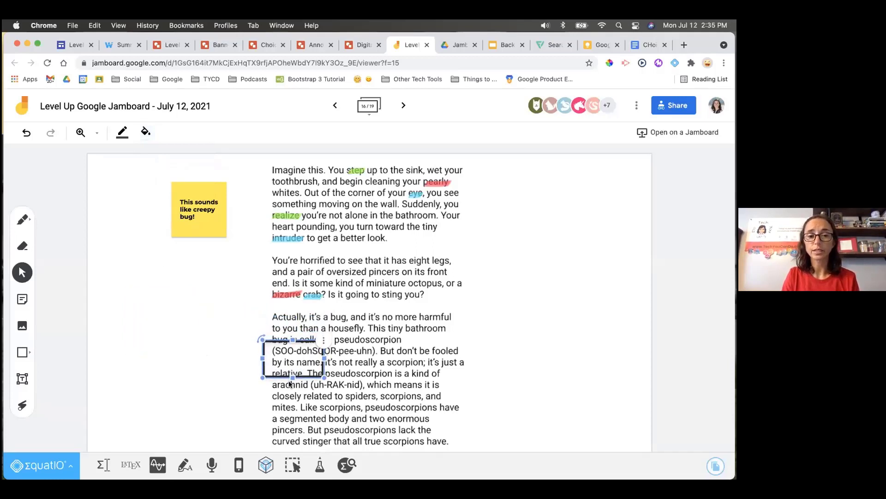
left_click_drag(289, 376, 381, 351)
left_click(513, 340)
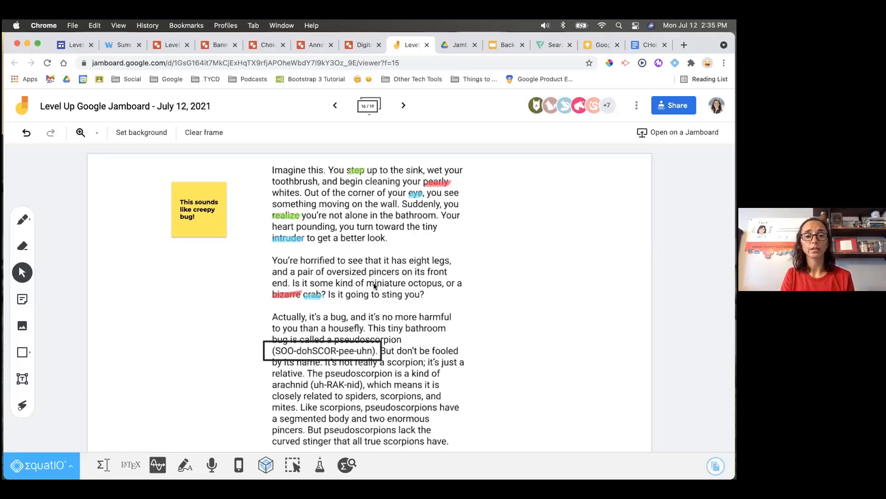
- Switch to the Backgrounds for Jamboard presentation in Google Slides and shift slide 5's passage text box to the right
left_click(497, 46)
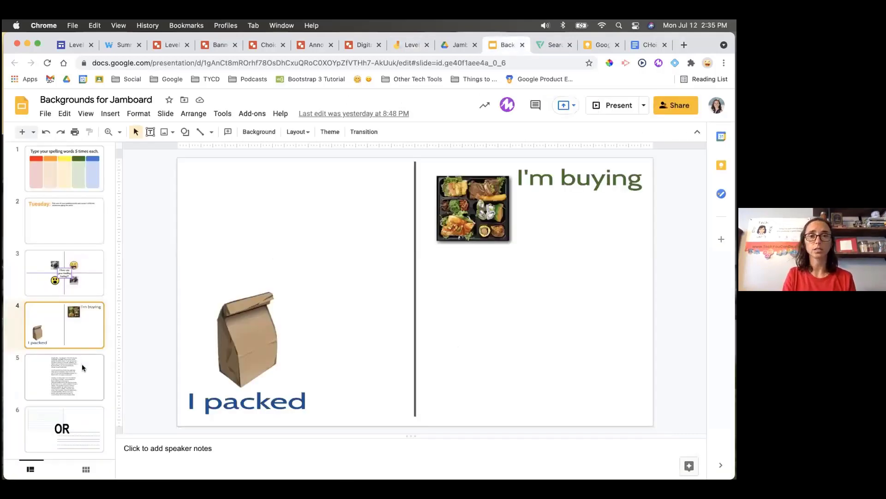
left_click(82, 367)
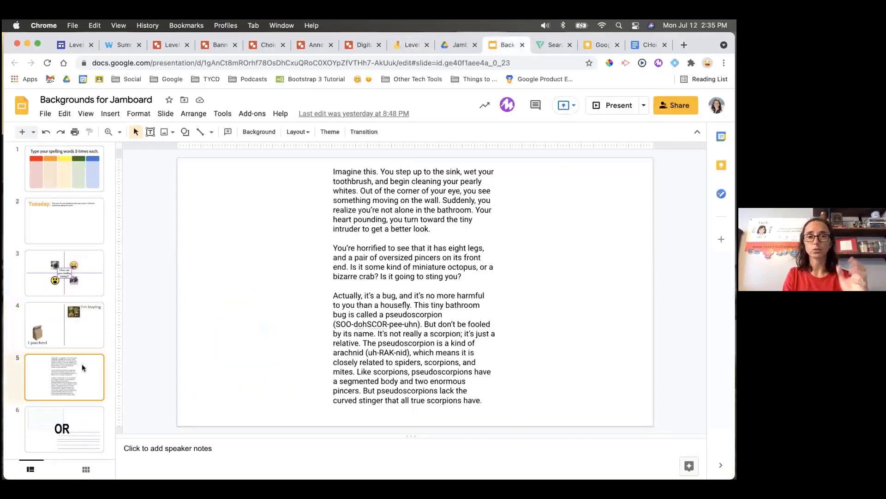
left_click(331, 301)
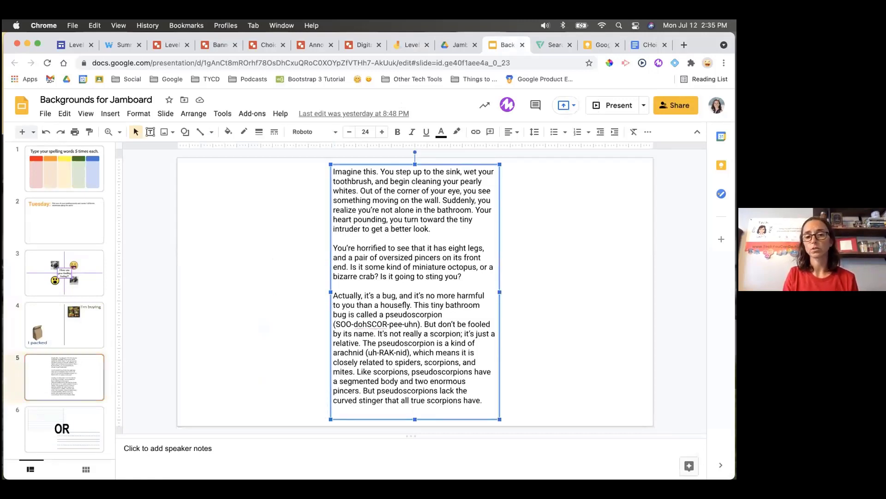
left_click_drag(330, 301, 405, 301)
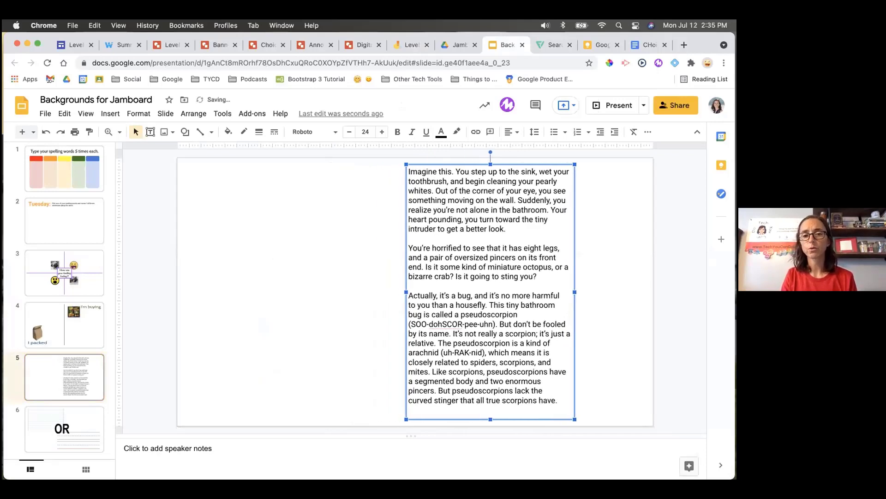
left_click(190, 180)
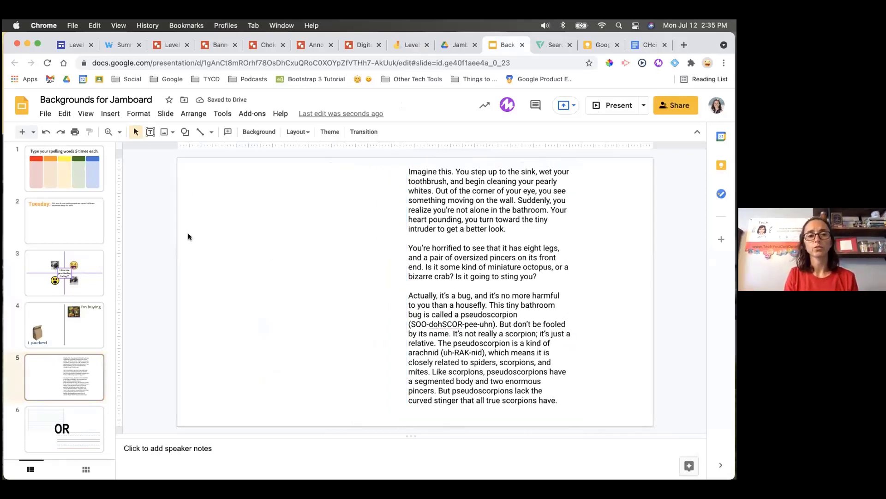
- Add a text box in slide 5's upper-left area with the heading "DIRECTION:" and the line "Highlight all verbs GREEN"
left_click(151, 131)
left_click_drag(177, 168, 471, 178)
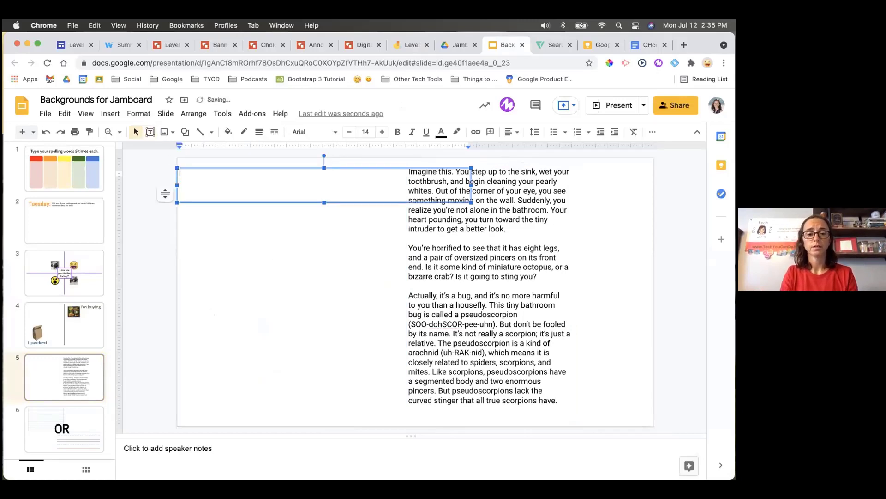
type("DIRECTION:")
key("Return")
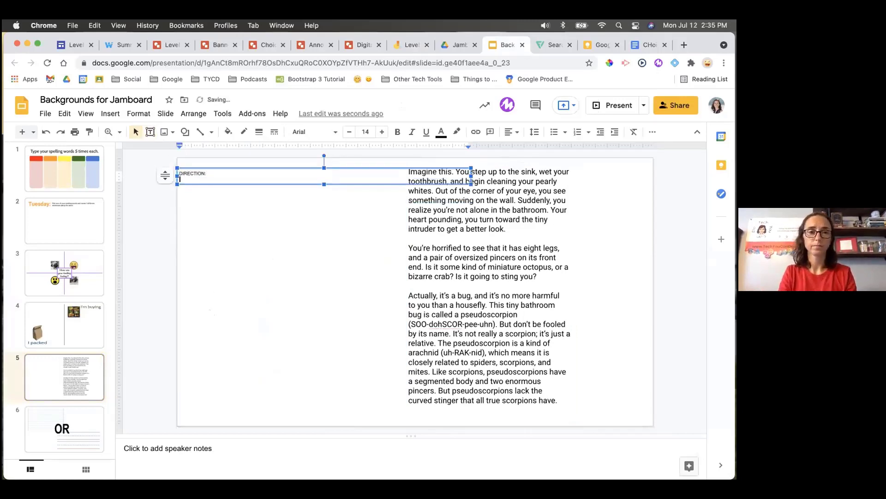
type("Highlight all ")
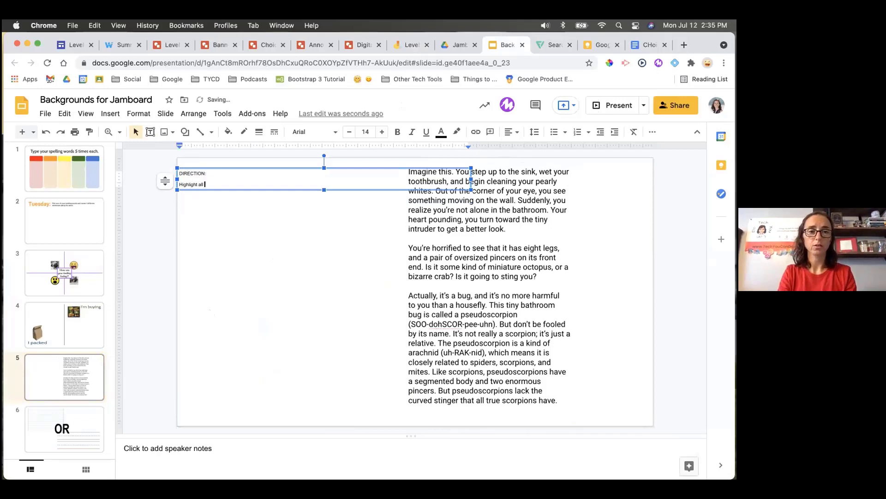
type("verbs GR")
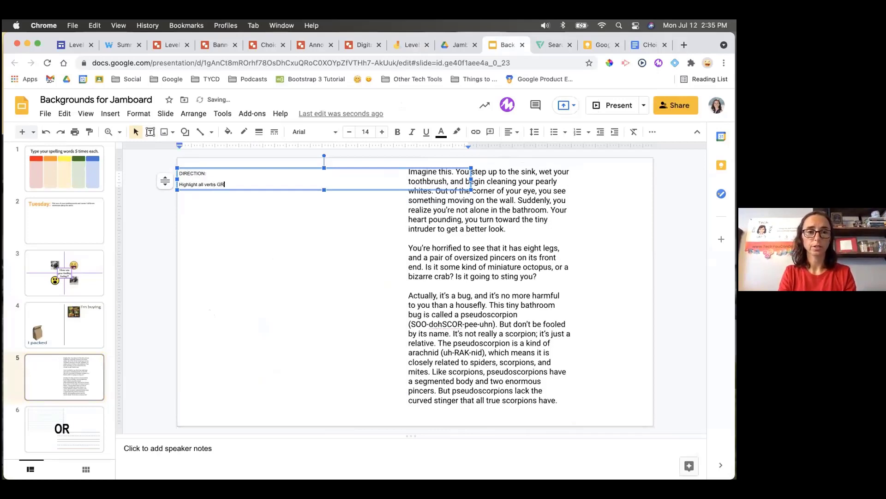
type("EEN")
- Add the line "Highlight all nouns BLUE" to the directions, then narrow the text box and shift it slightly right, clear of the passage
key("Return")
type("Highl")
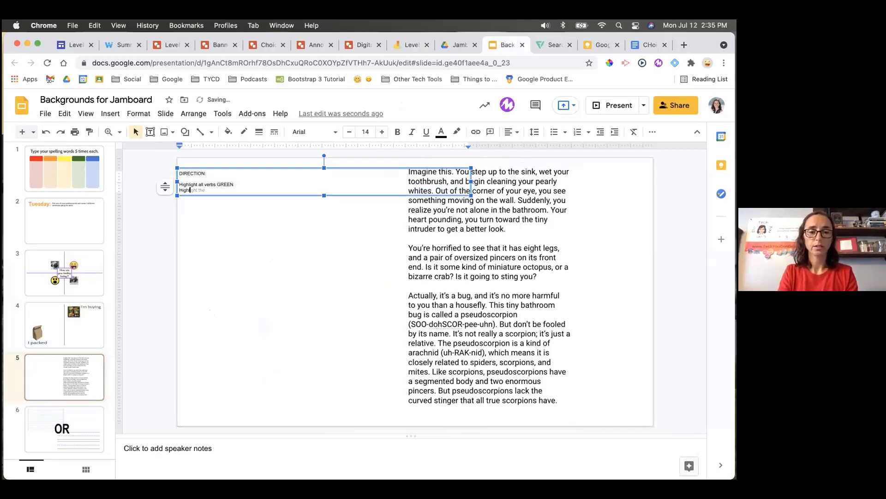
type("ight all noun")
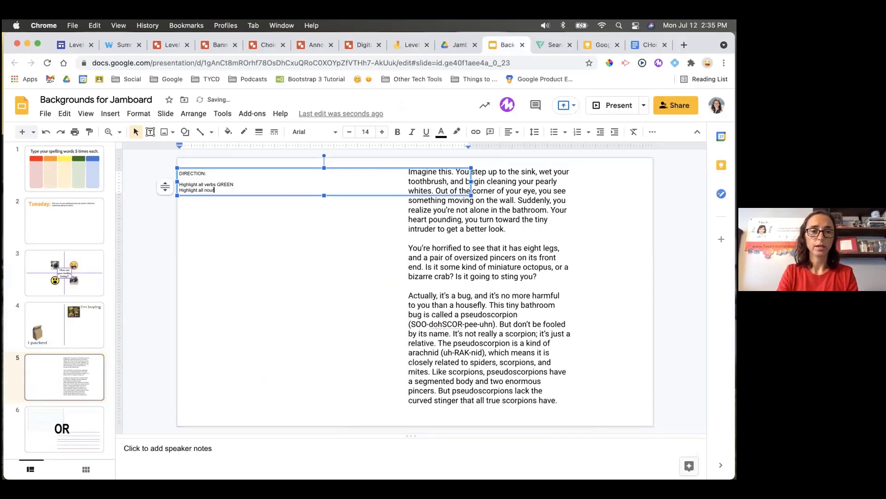
type("s BLUE")
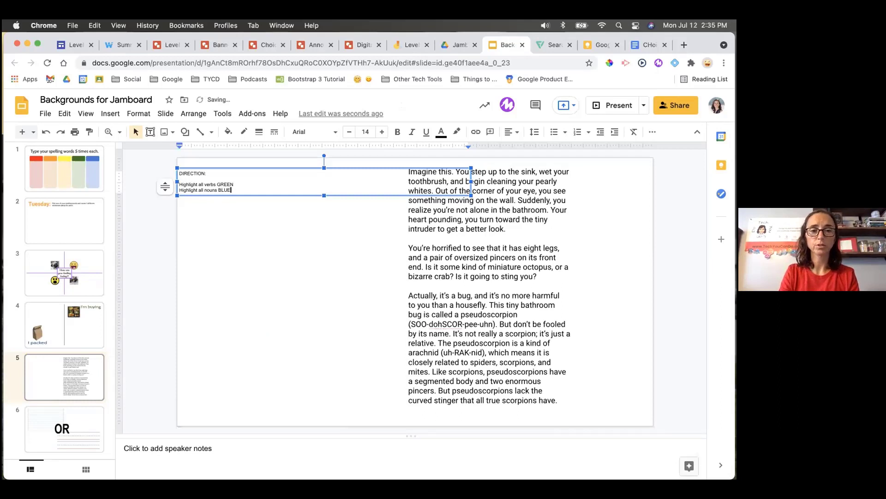
key("Return")
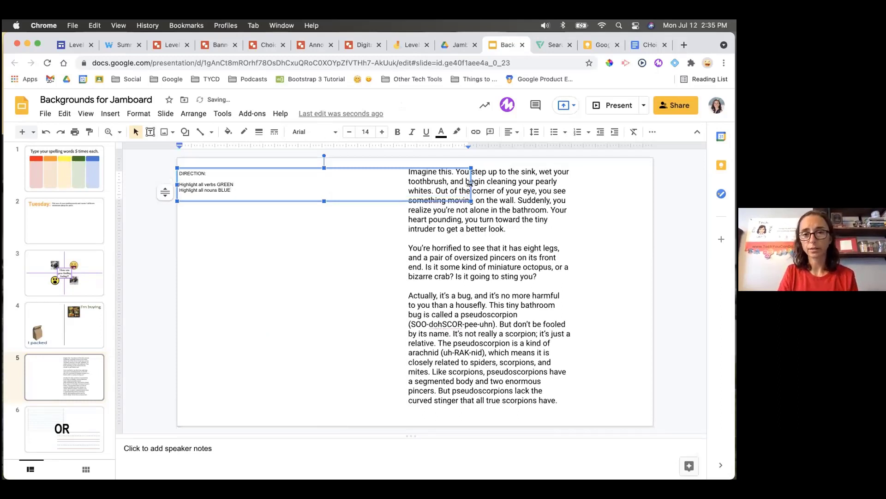
left_click_drag(320, 187, 259, 167)
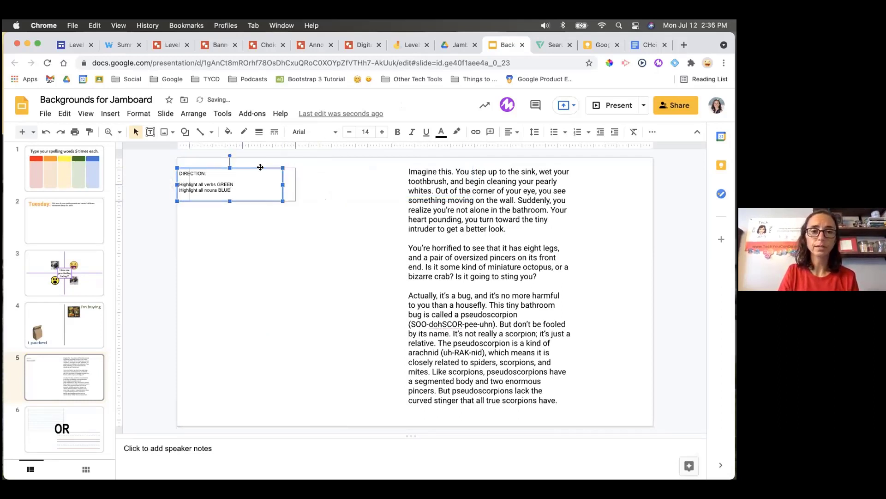
left_click(253, 263)
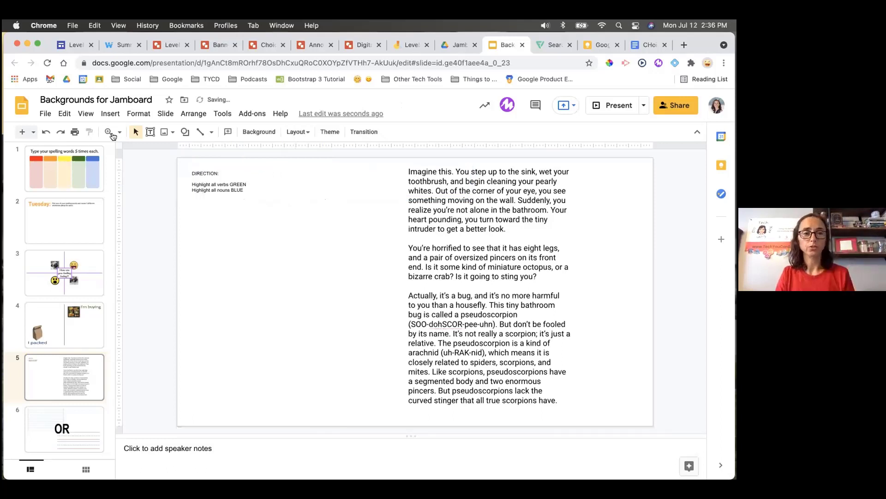
- Download the current slide as a PNG image and upload it to the Jamboard activities folder in Google Drive
left_click(46, 114)
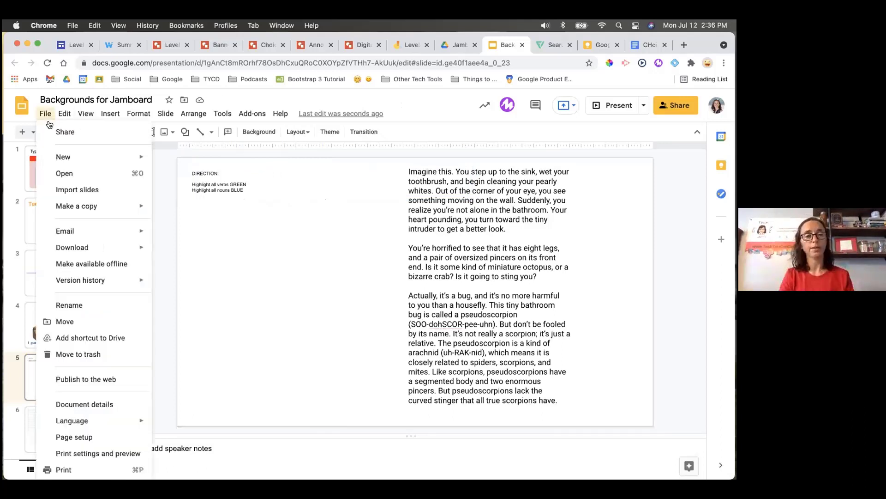
mouse_move(113, 248)
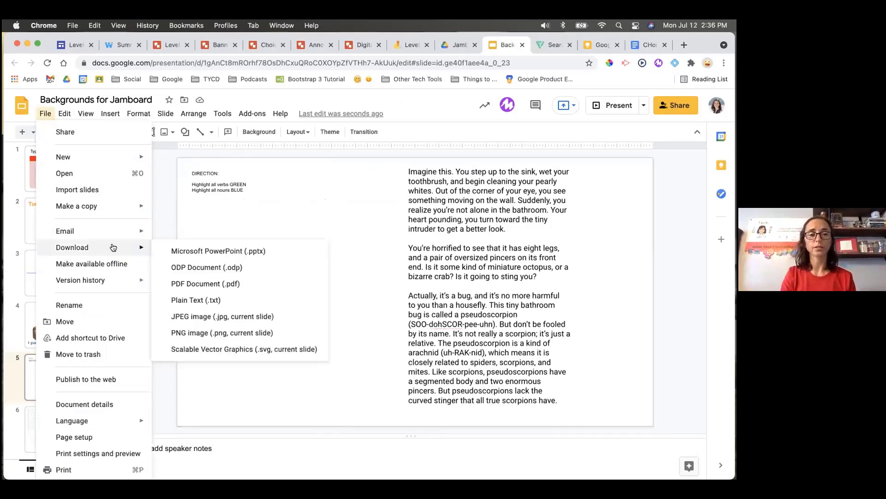
left_click(192, 333)
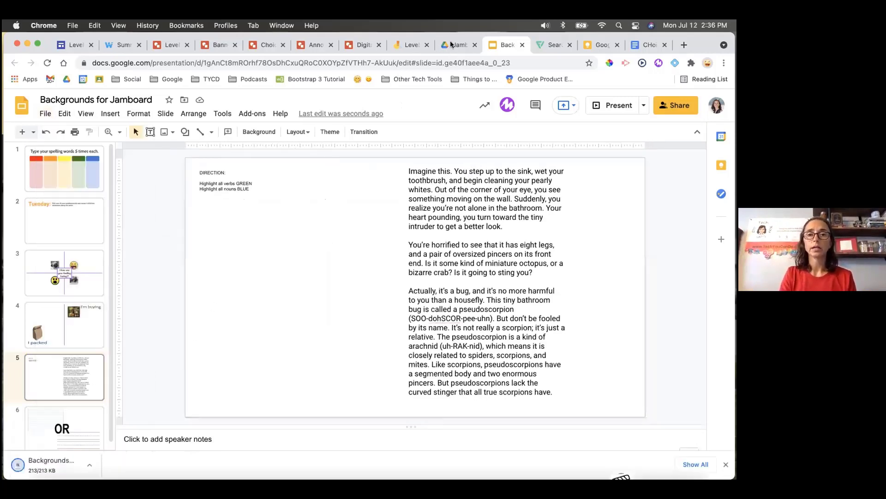
left_click(451, 44)
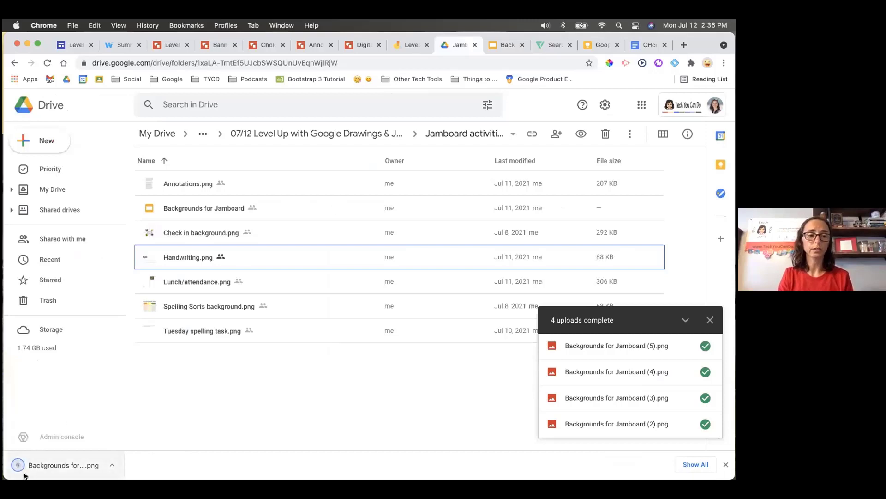
left_click_drag(24, 476, 267, 360)
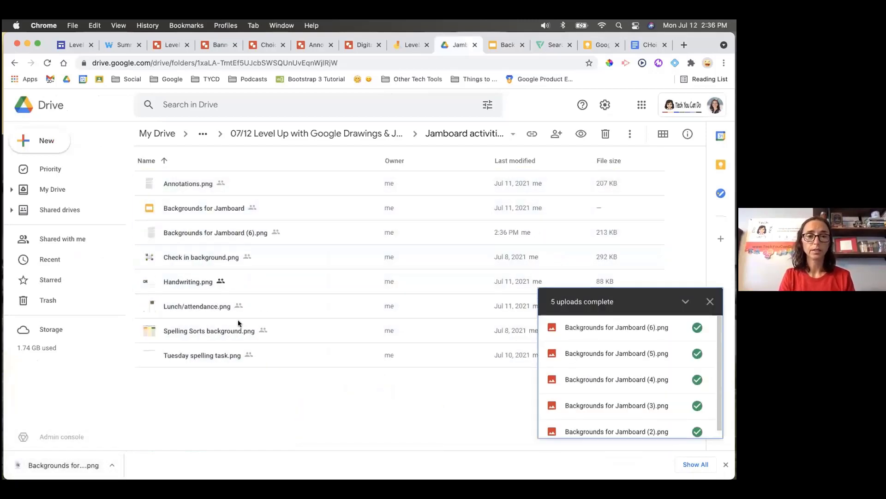
- Rename the newly uploaded background image as "Annotations pt 2.png"
double_click(196, 237)
type("Annotations")
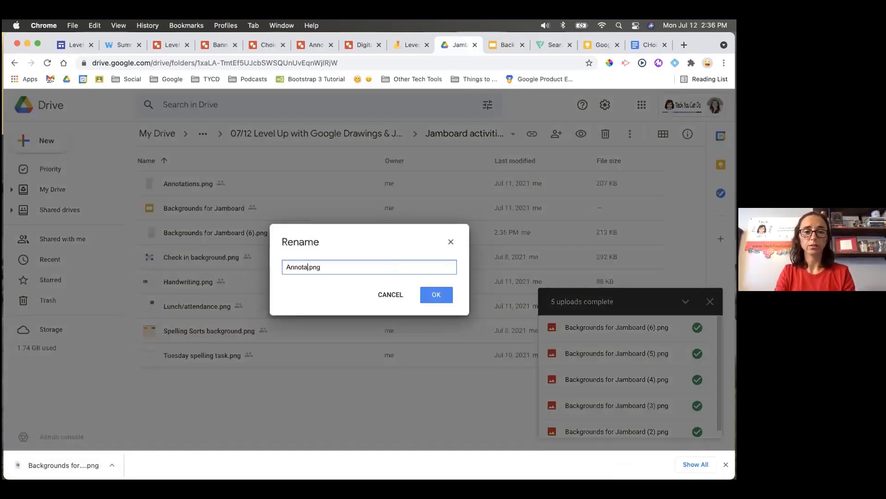
type(" pt 2")
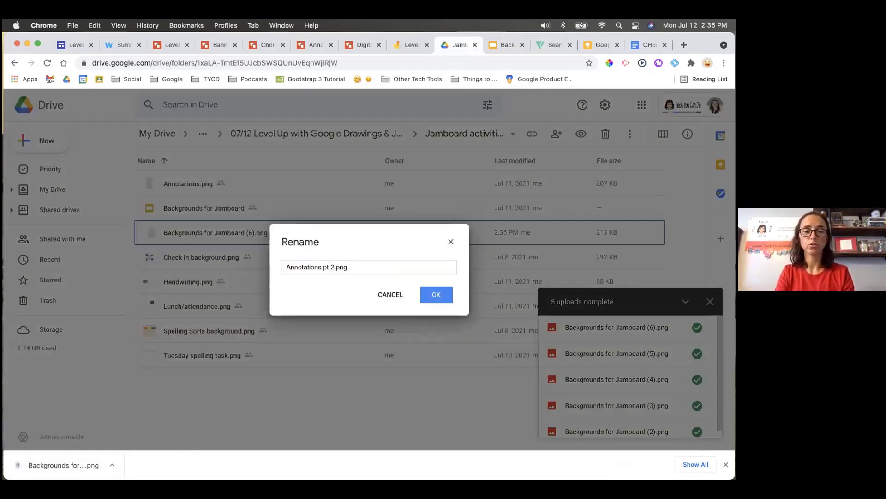
key("Return")
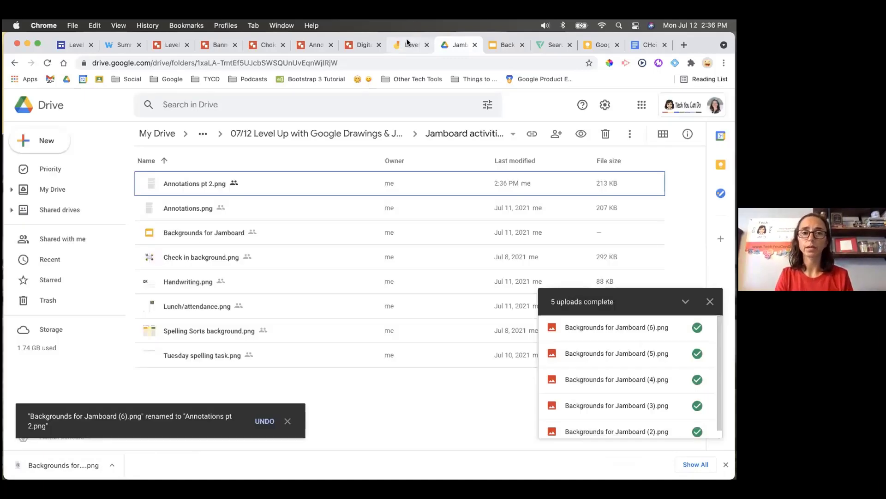
- Switch to the Level Up Google Jamboard file, insert a blank frame after frame 16 and open it
key("ctrl+shift+Tab")
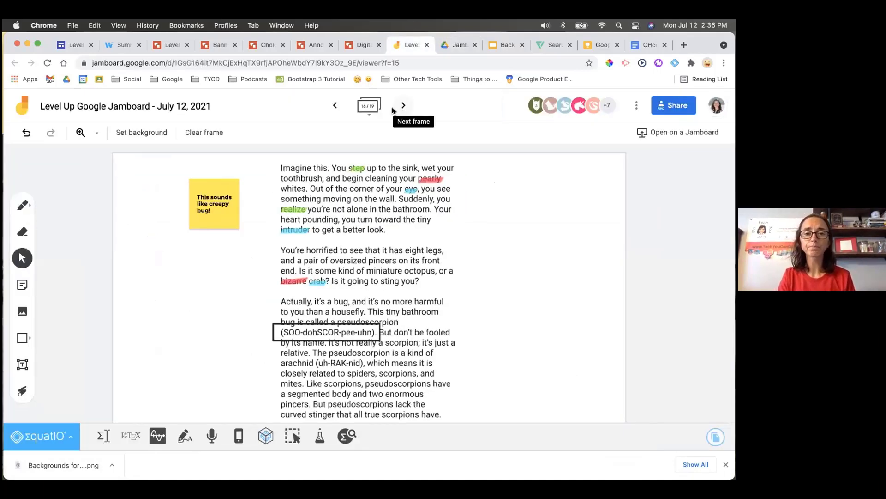
left_click(369, 114)
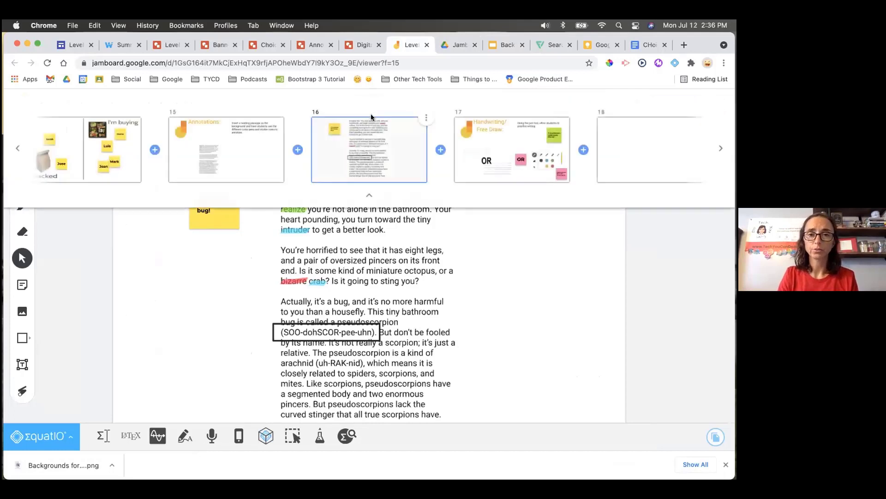
left_click(442, 150)
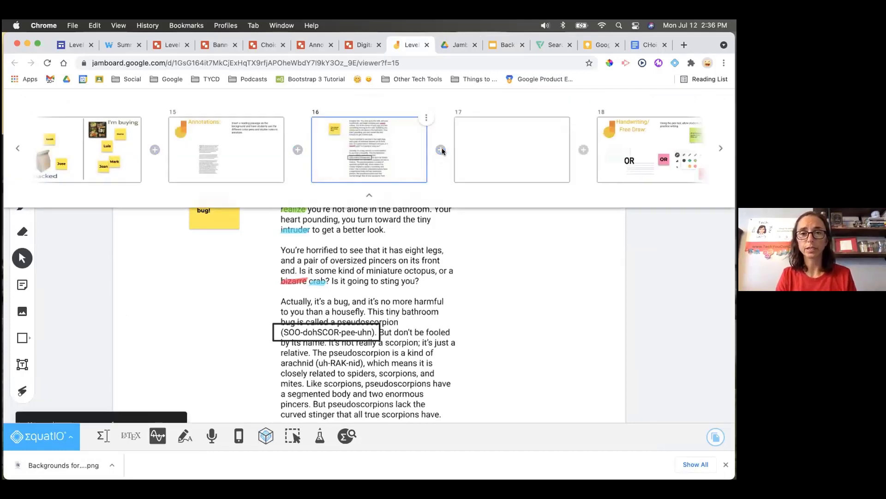
left_click(492, 164)
left_click(292, 245)
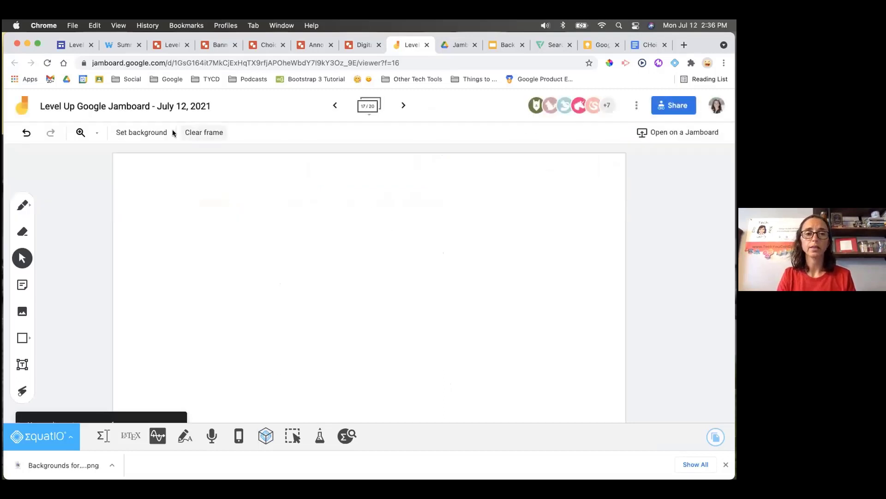
- Set "Annotations pt 2.png" from Google Drive as the background of the blank frame 17
left_click(153, 132)
left_click(292, 210)
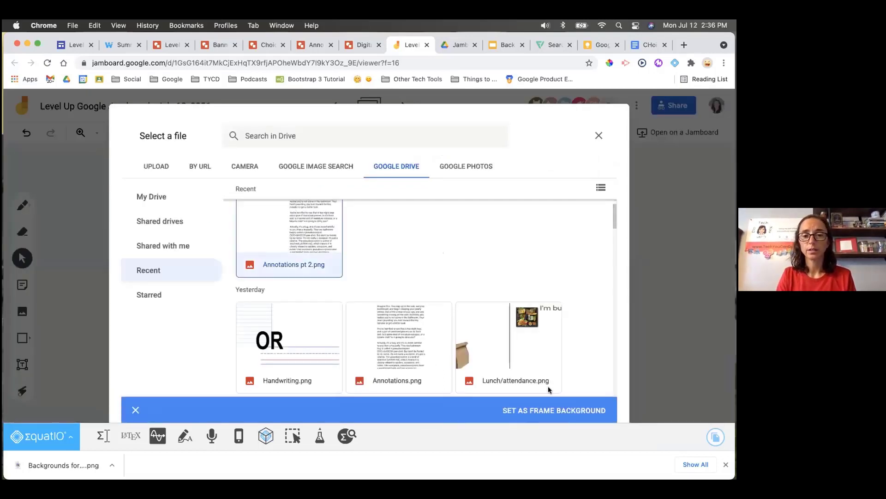
left_click(552, 408)
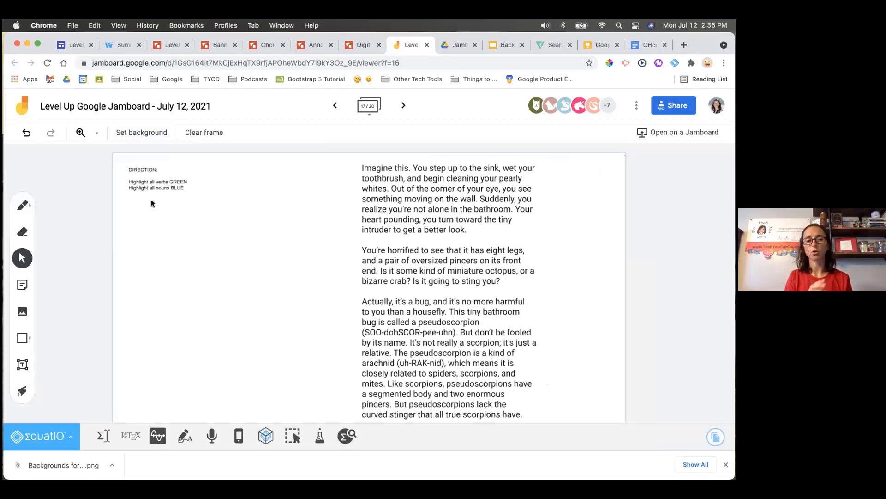
- Close the browser's downloads bar and advance to the Handwriting/Free Draw frame
left_click(726, 463)
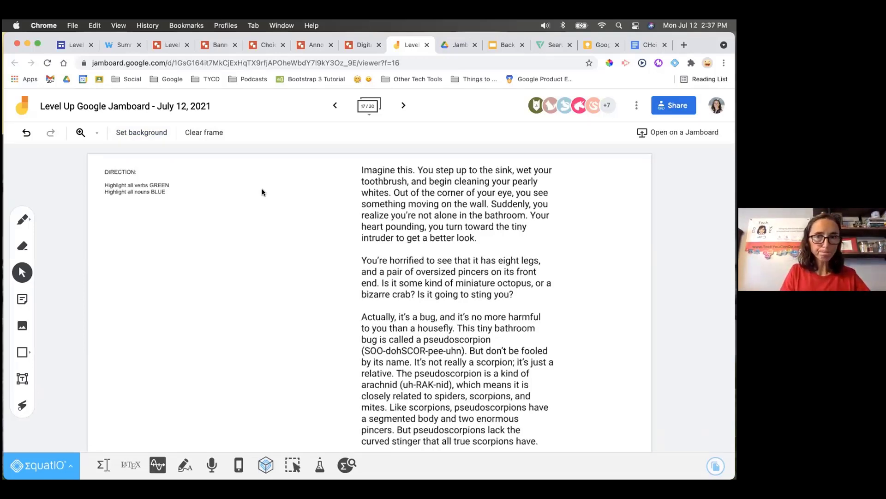
left_click(403, 108)
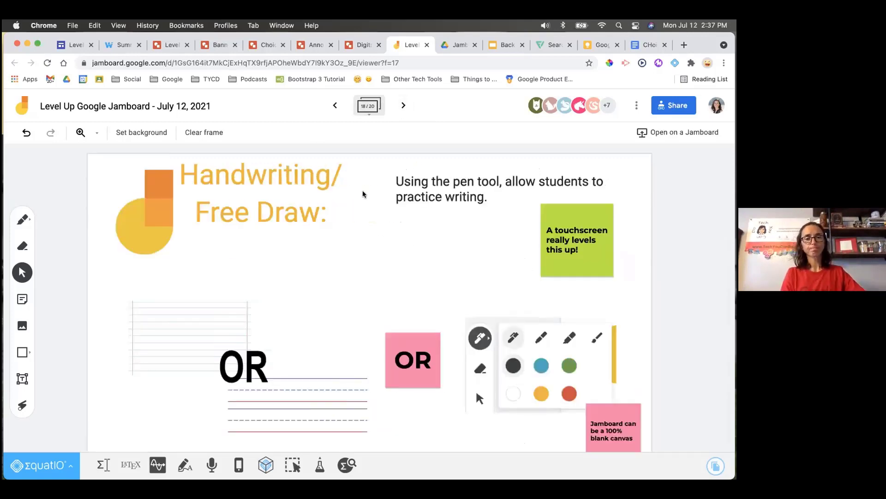